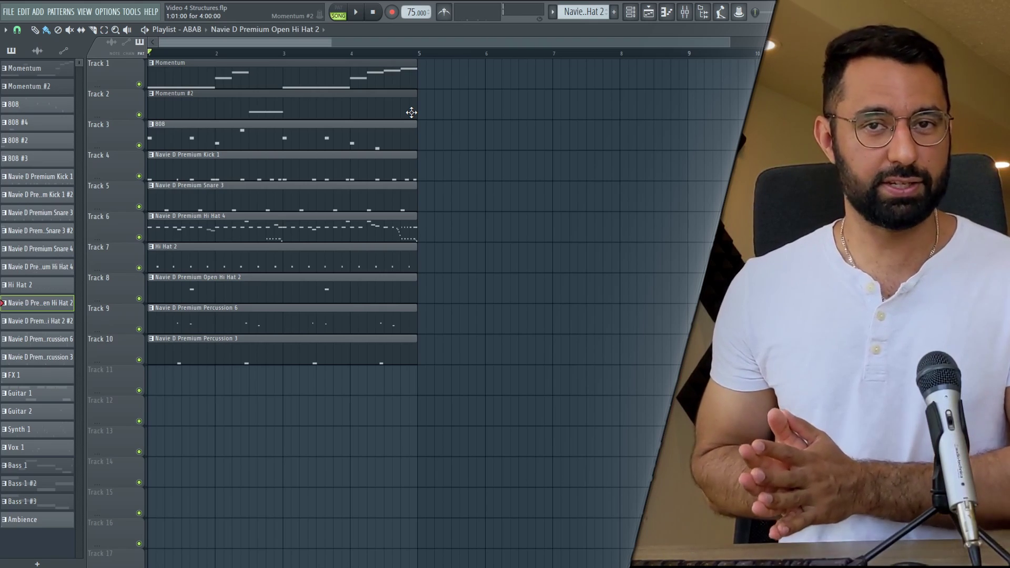
Select all Playlist clips and shift them to bar 5, leaving a four-bar intro
scroll(322, 278, down, 2)
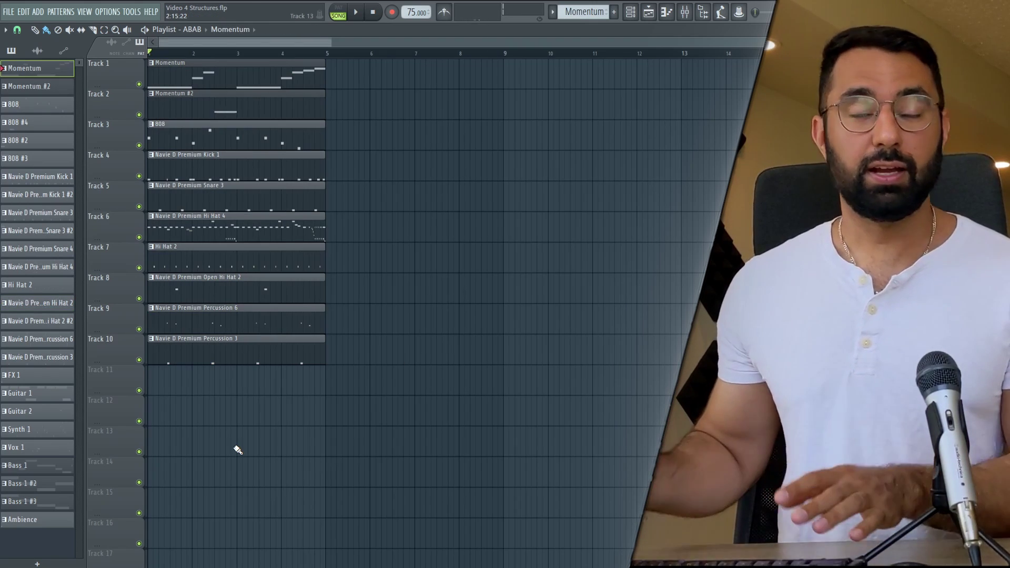
key(ctrl+a)
drag(197, 70, 375, 70)
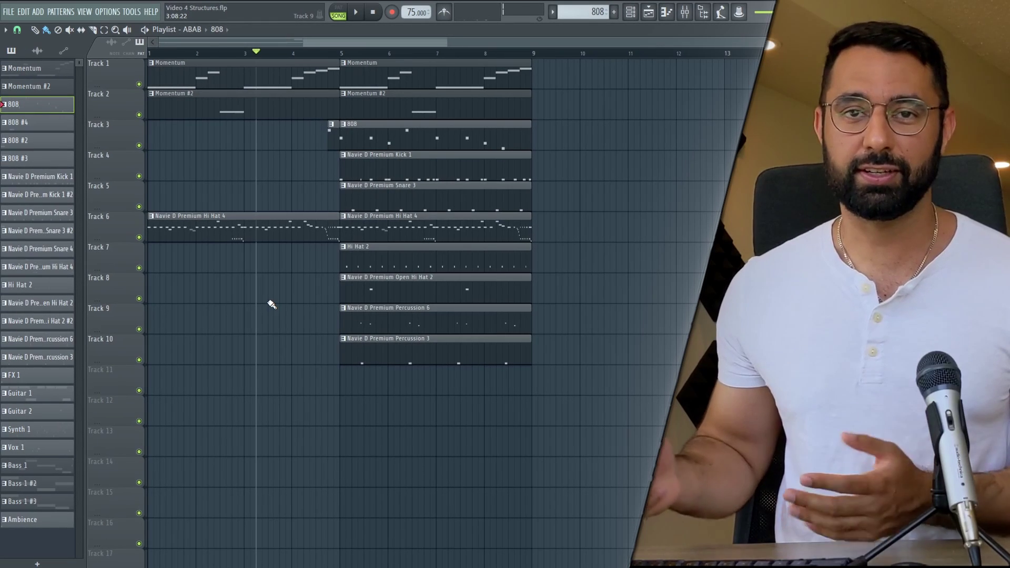
Select the bar 5–9 clips and duplicate them to fill bars 5 through 20
scroll(270, 300, down, 3)
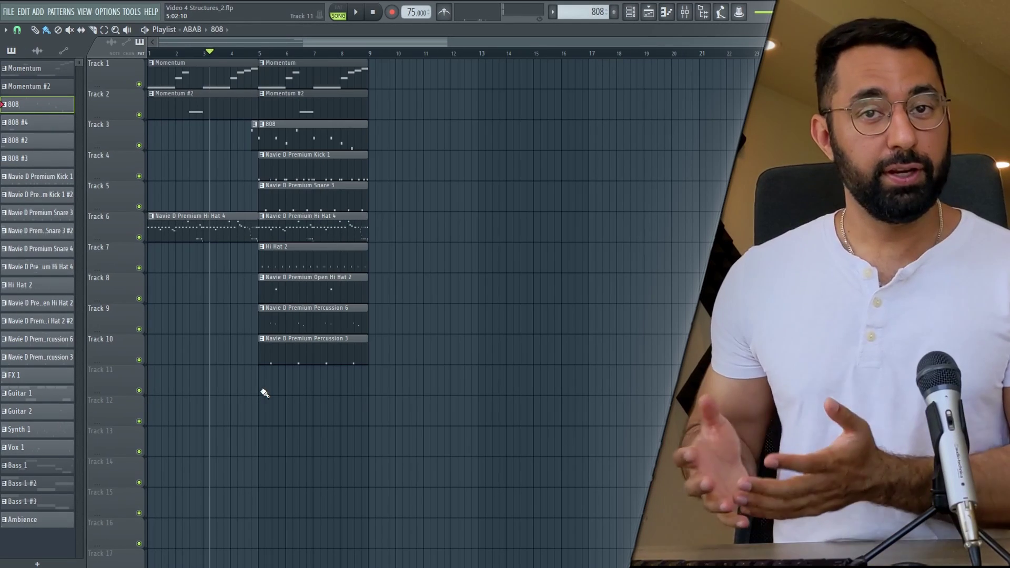
drag(287, 425, 413, 79)
key(ctrl+b)
key(ctrl+b)
key(ctrl+b)
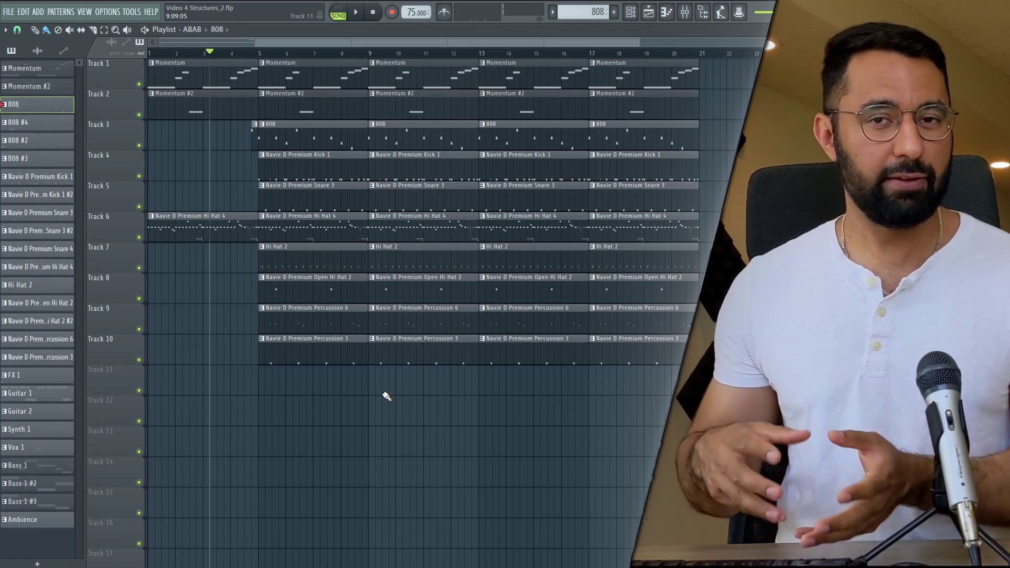
Duplicate the bar 17–21 clips so the groove continues to bar 29
drag(604, 421, 740, 36)
key(ctrl+b)
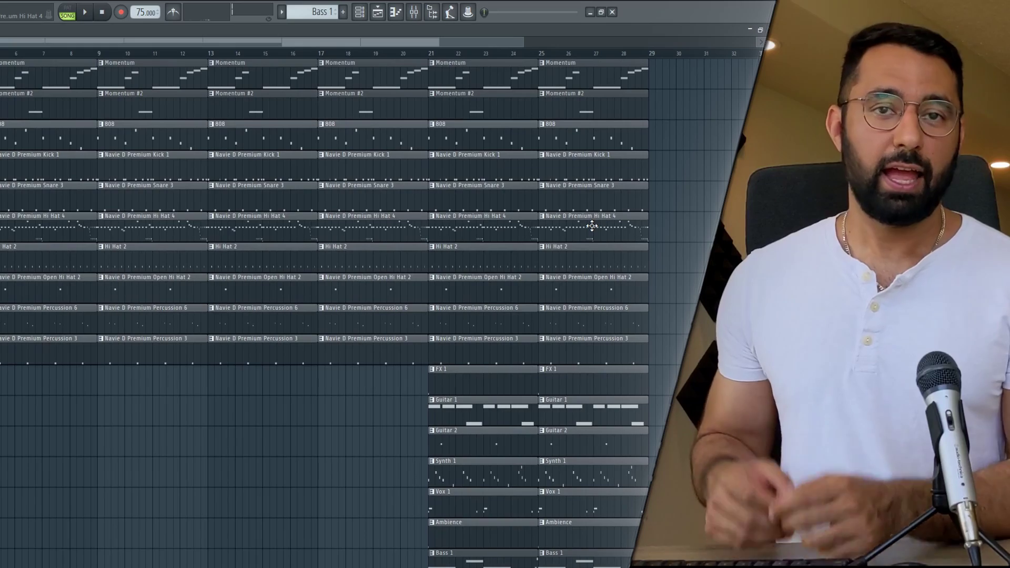
Select every clip and duplicate the whole arrangement to follow bar 29
scroll(592, 226, down, 3)
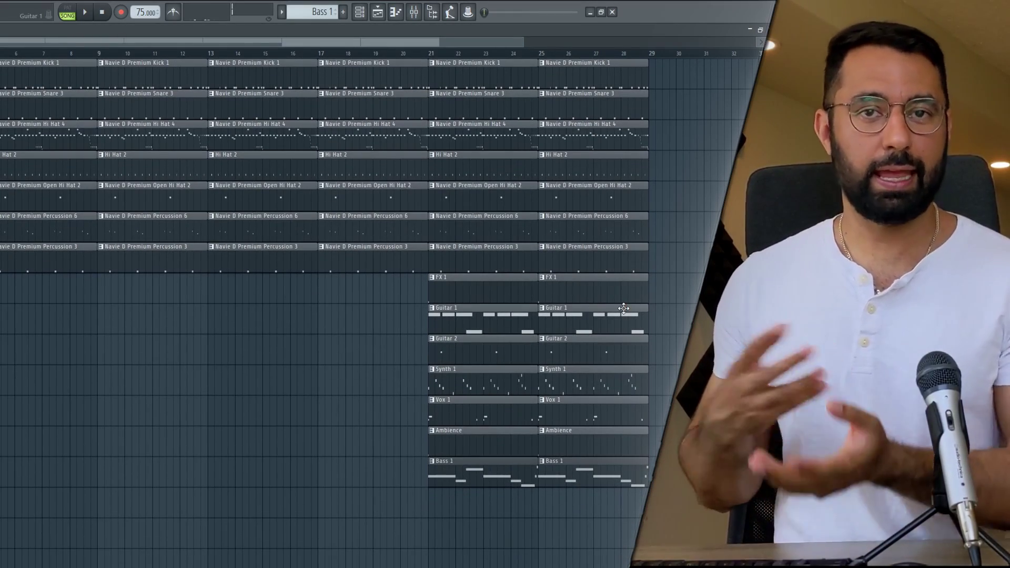
key(ctrl+a)
scroll(58, 216, up, 3)
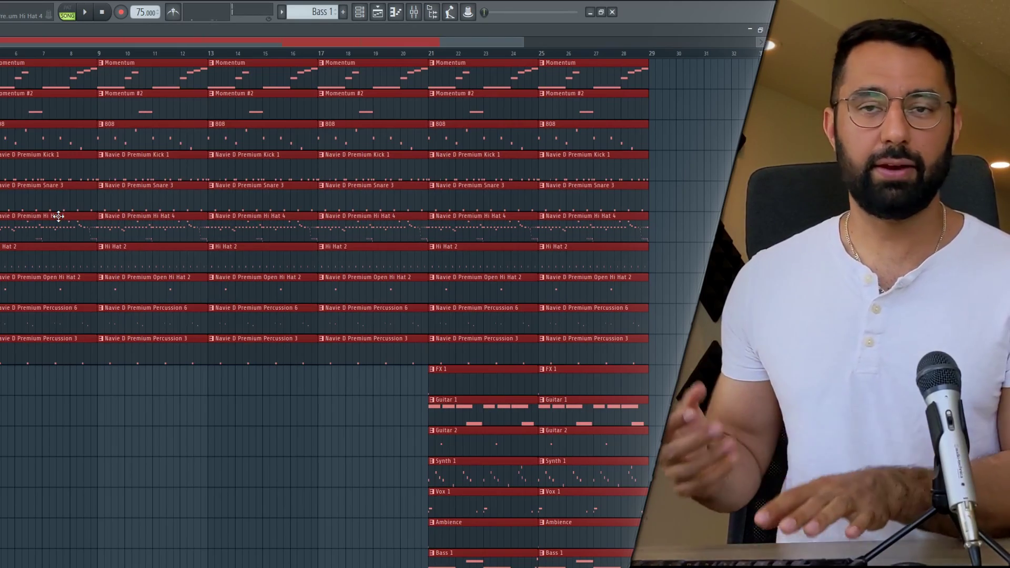
key(ctrl+b)
scroll(58, 216, down, 3)
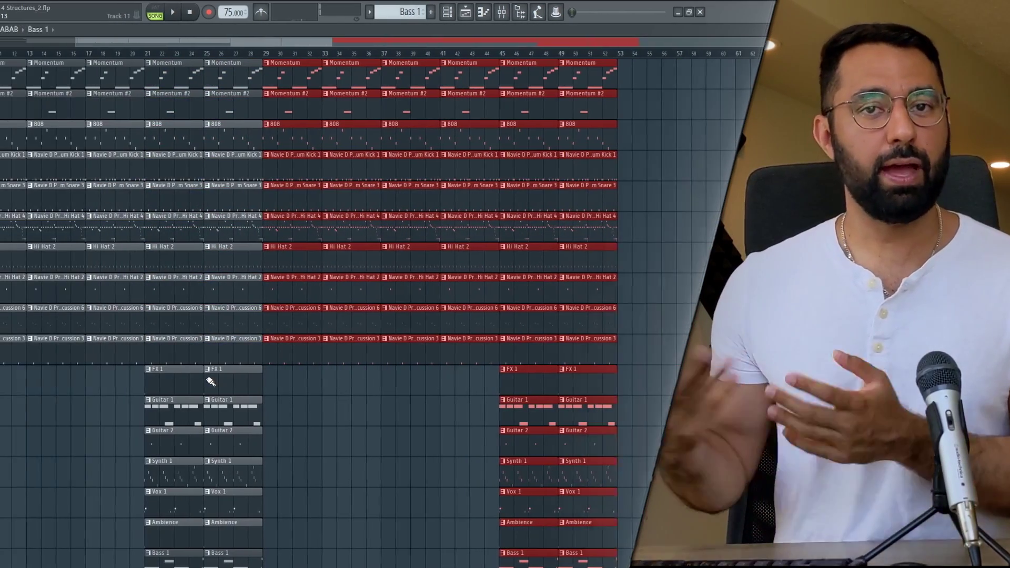
scroll(123, 382, left, 5)
key(ctrl+d)
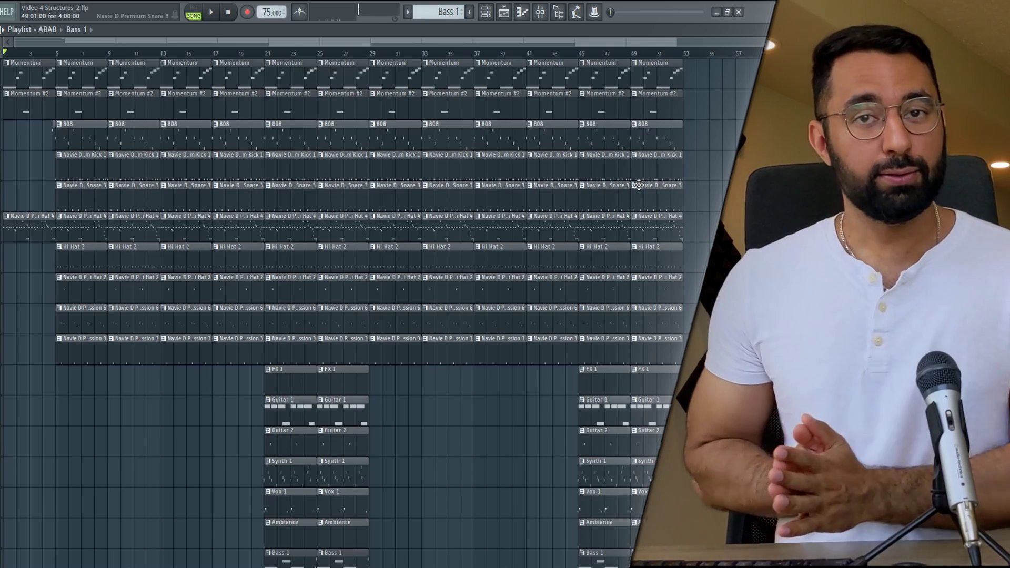
Copy the Momentum, Hi Hat 4 and 808 clips to bar 53 as the outro
drag(644, 76, 702, 76)
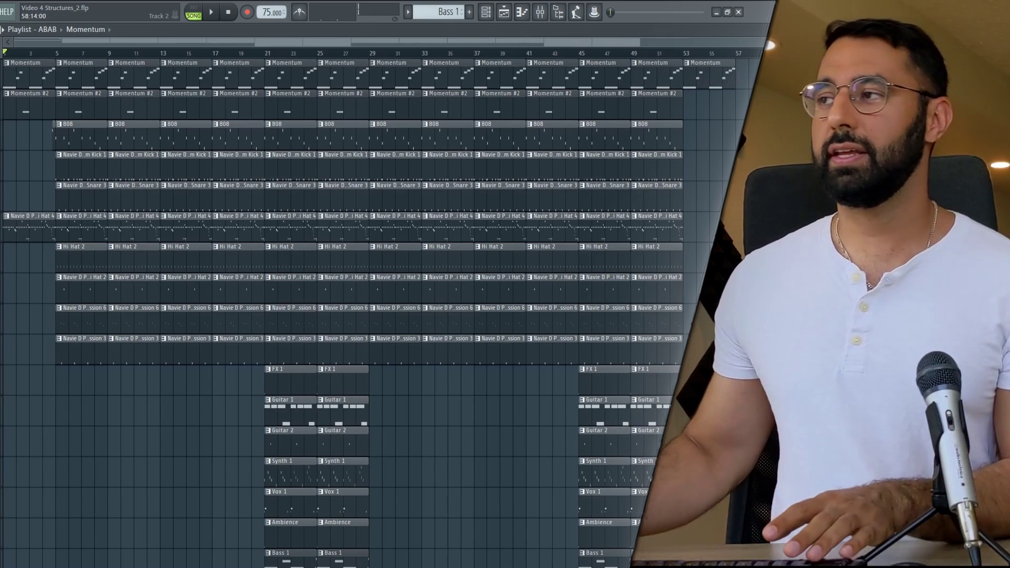
ctrl+scroll(702, 76, up, 4)
ctrl+scroll(739, 102, up, 2)
drag(429, 230, 680, 227)
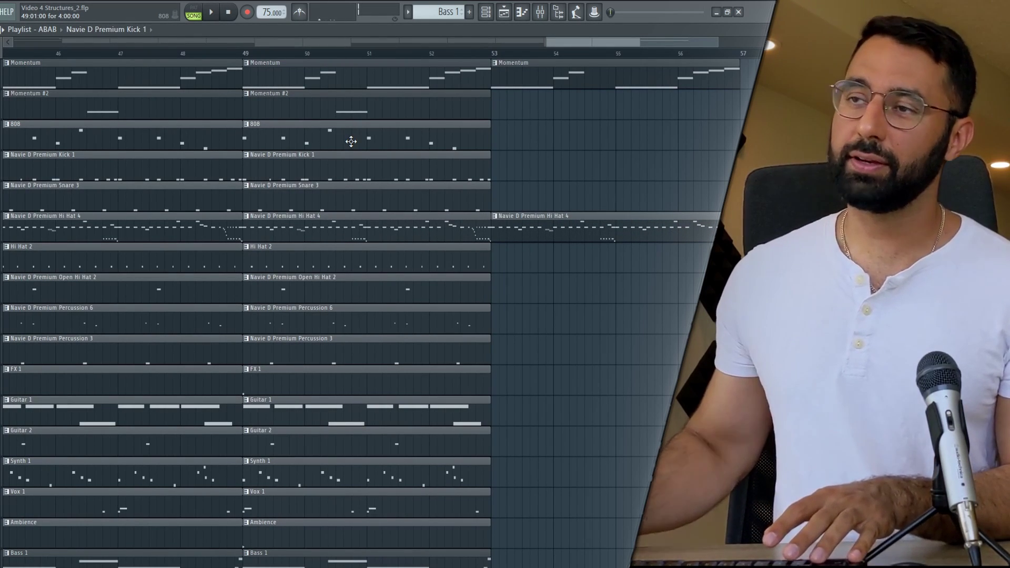
drag(351, 141, 593, 136)
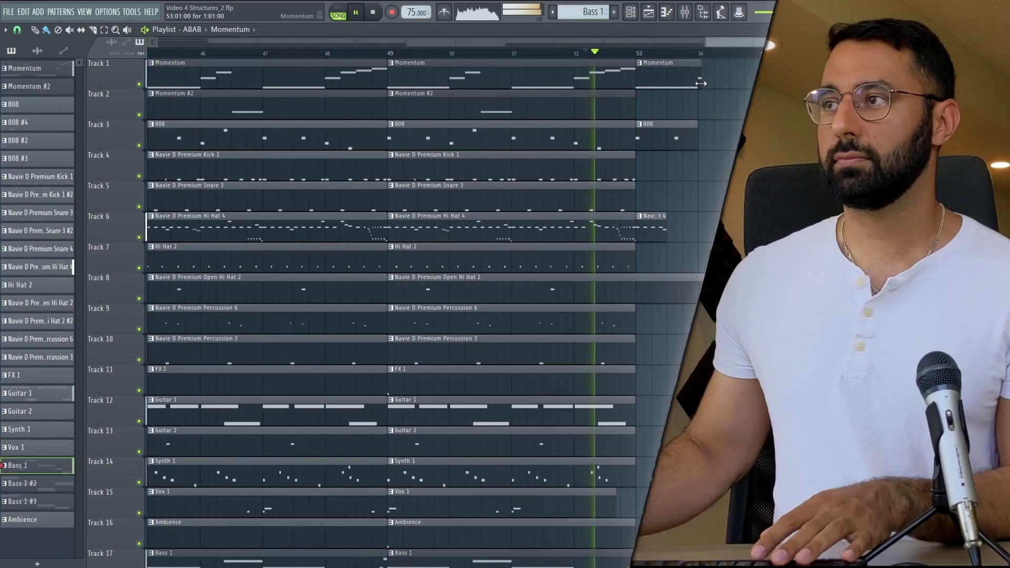
Drag the right edge of the bar 53 808 clip left to shorten it
drag(698, 135, 669, 137)
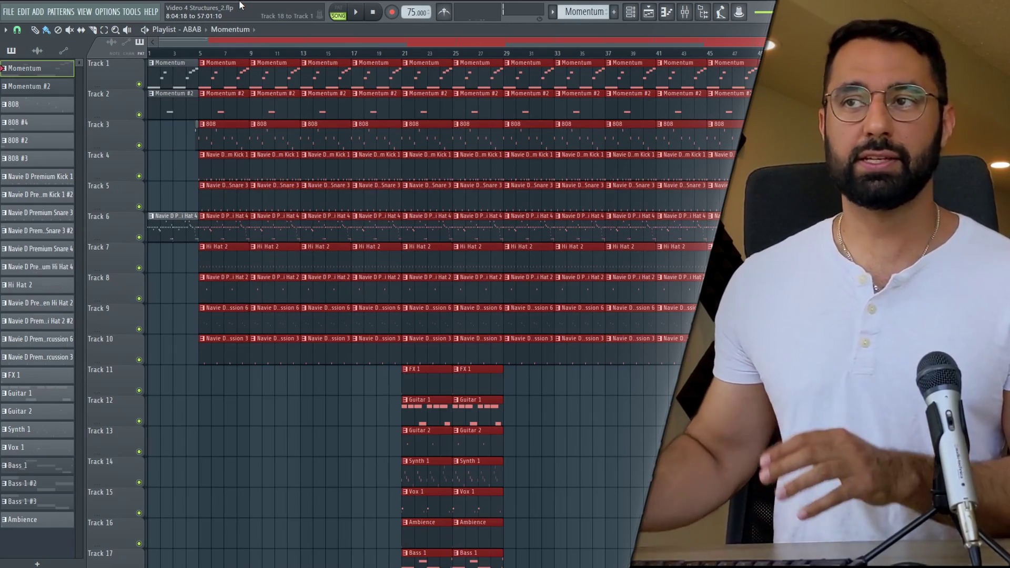
Push the sections after the intro eight bars later, then reselect them
drag(215, 75, 318, 74)
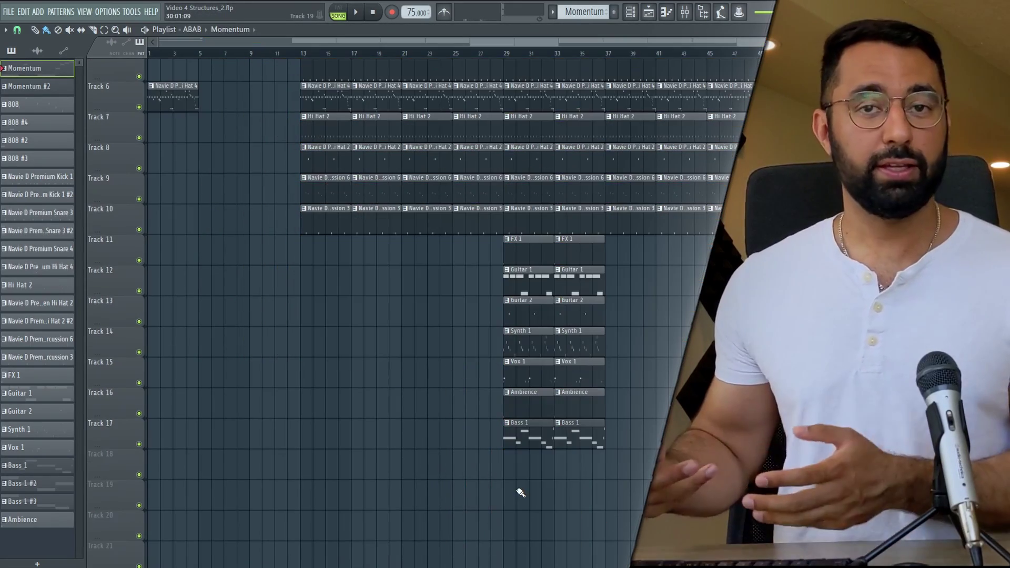
drag(503, 507, 223, 73)
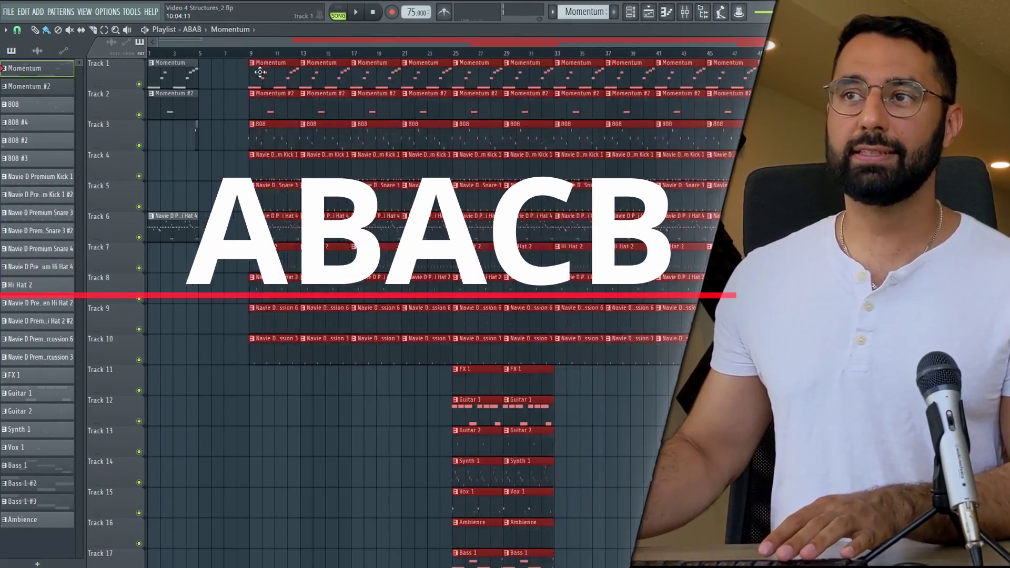
Move the selected sections back left so the drums start at bar 5
drag(260, 72, 209, 72)
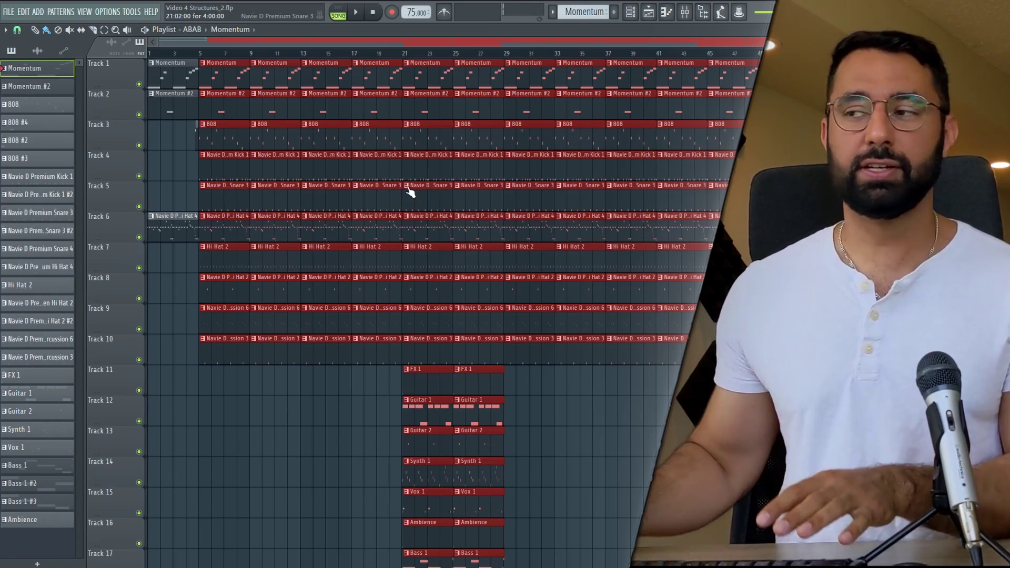
scroll(452, 220, down, 4)
Scroll up the Playlist to view the upper tracks around bars 45–53
scroll(452, 221, up, 4)
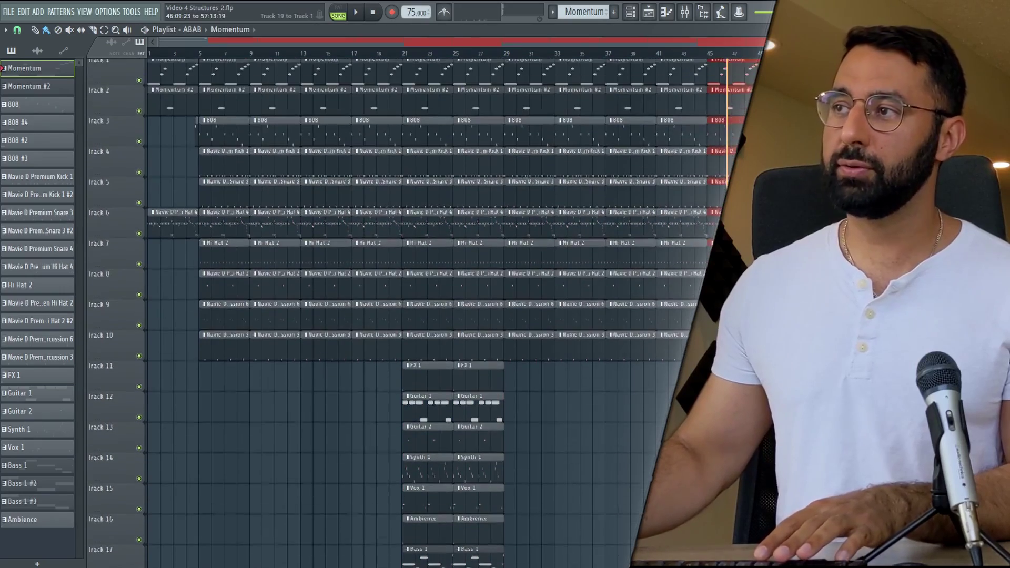
scroll(671, 266, up, 2)
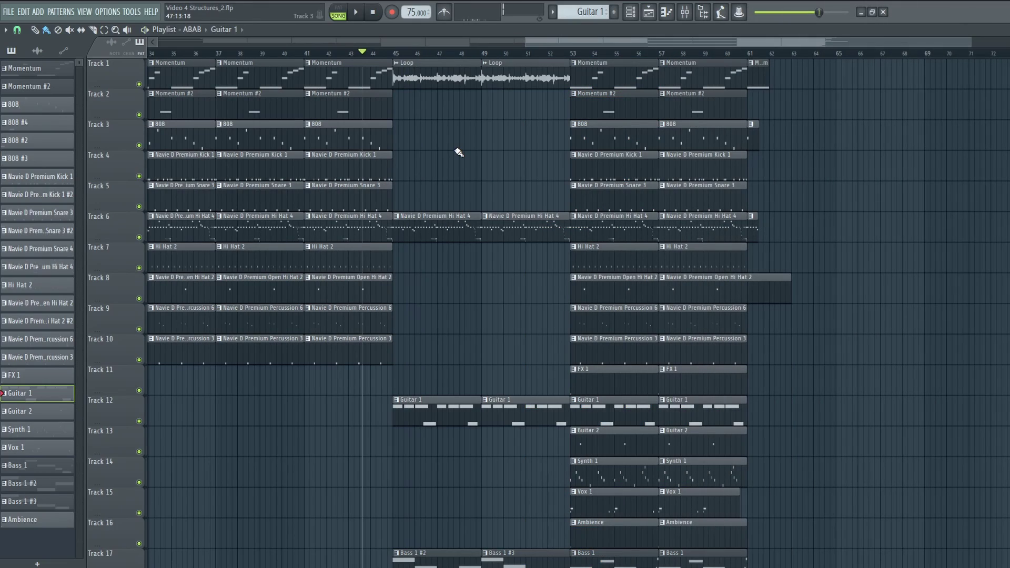
Play the song to hear the break at bars 45–52
key(space)
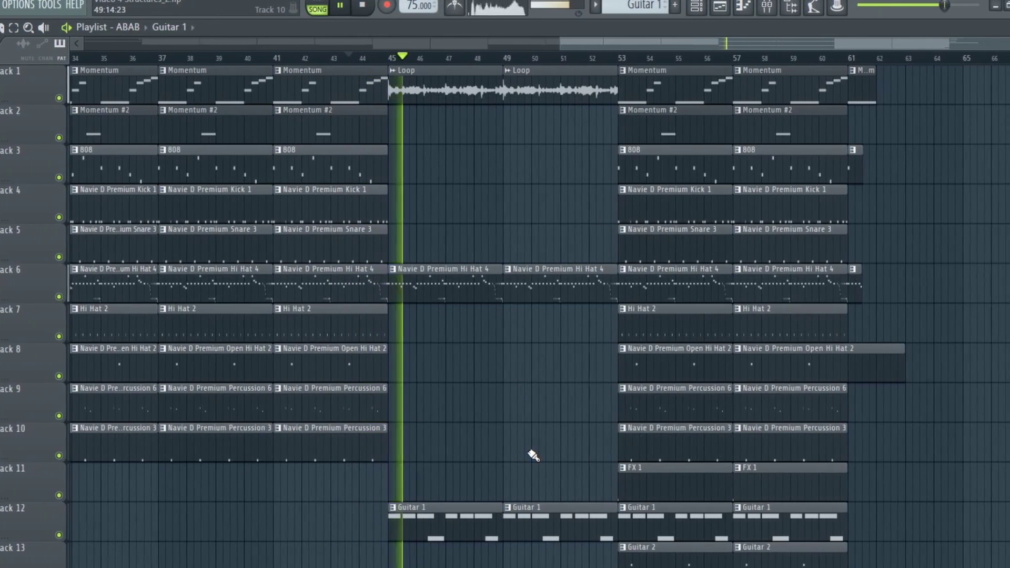
scroll(533, 455, down, 2)
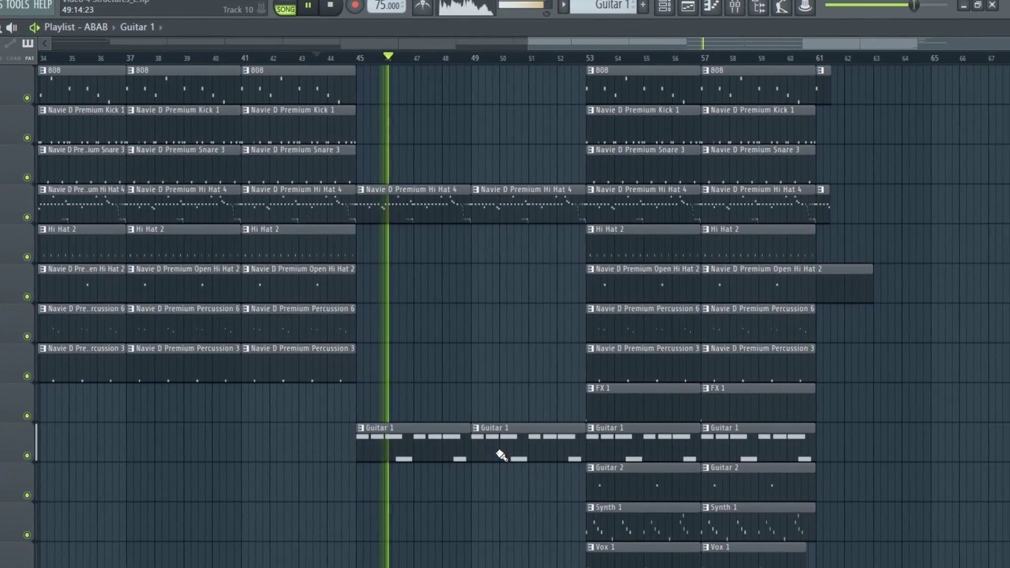